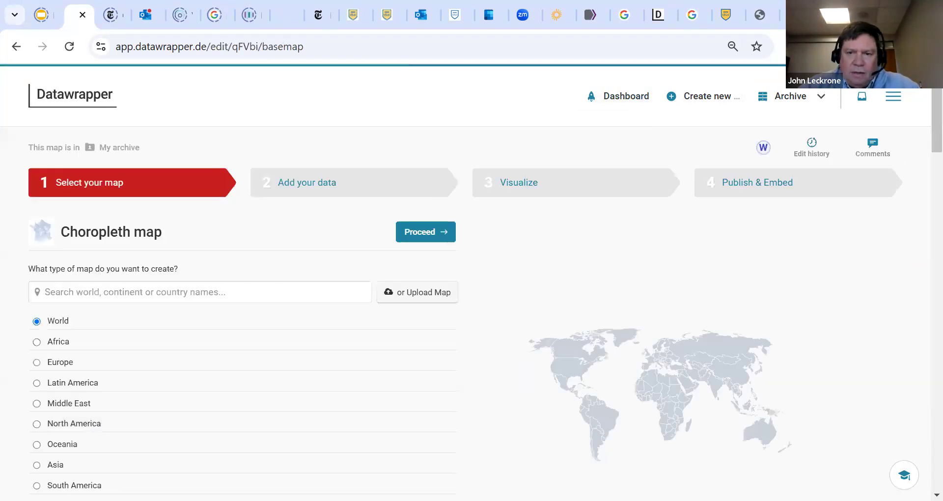
# Search the base maps for Pennsylvania, choose USA » Pennsylvania » Counties, and continue to adding data
pyautogui.scroll(-1, 920, 120)
pyautogui.scroll(-1, 920, 123)
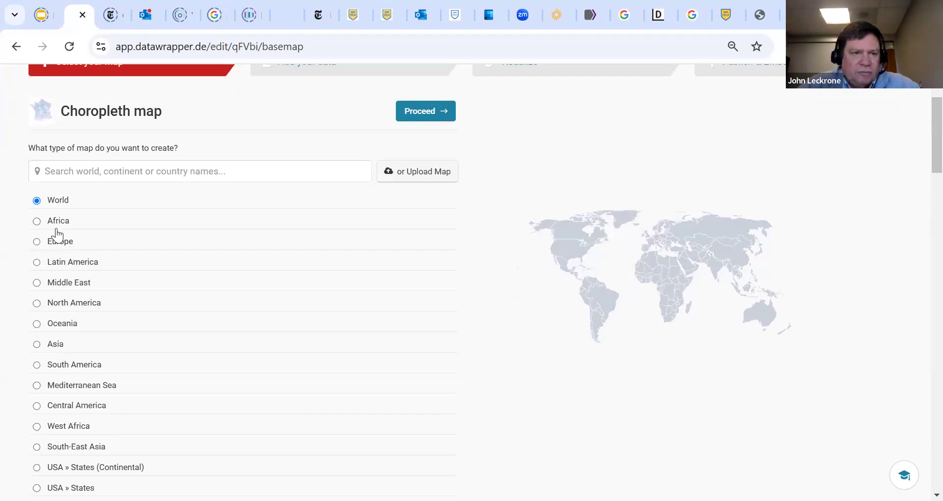
pyautogui.click(86, 172)
pyautogui.write('P')
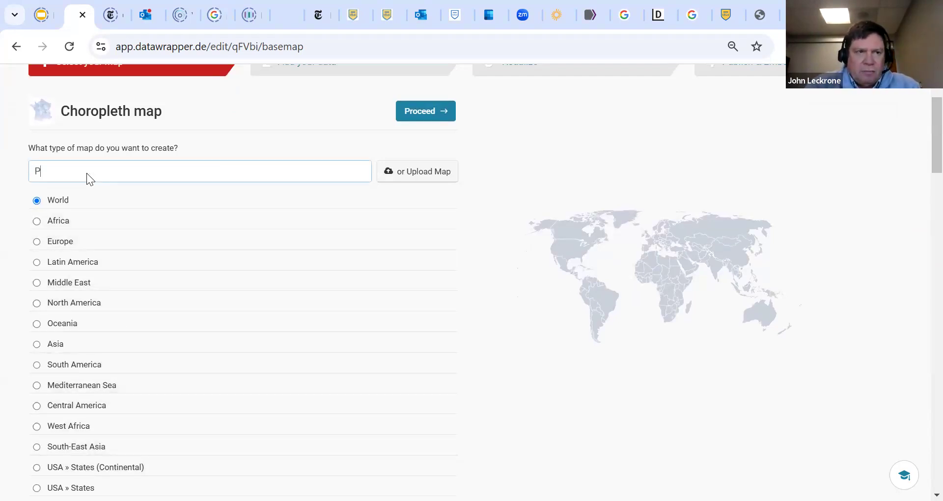
pyautogui.write('ennsylvania')
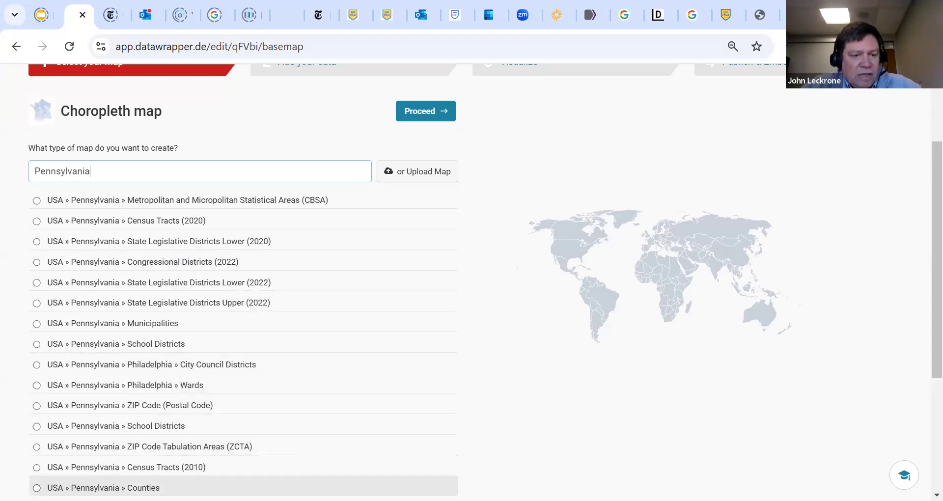
pyautogui.click(37, 488)
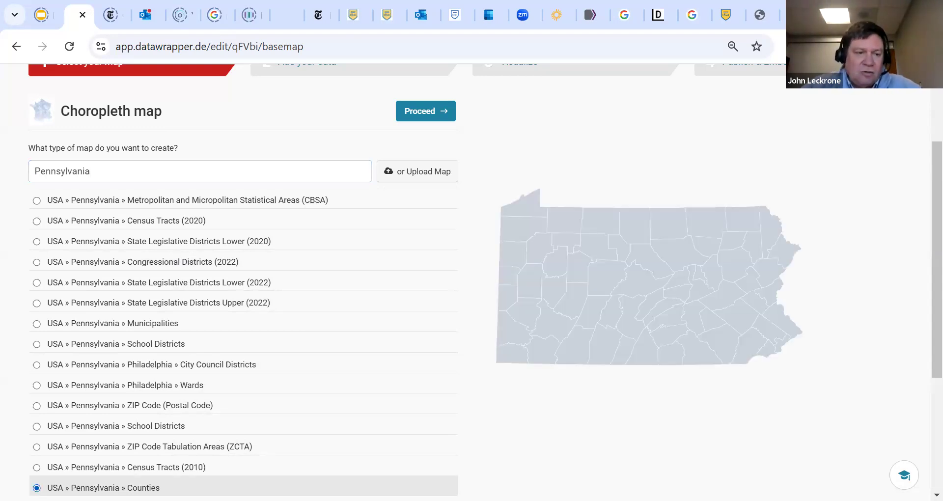
pyautogui.click(432, 112)
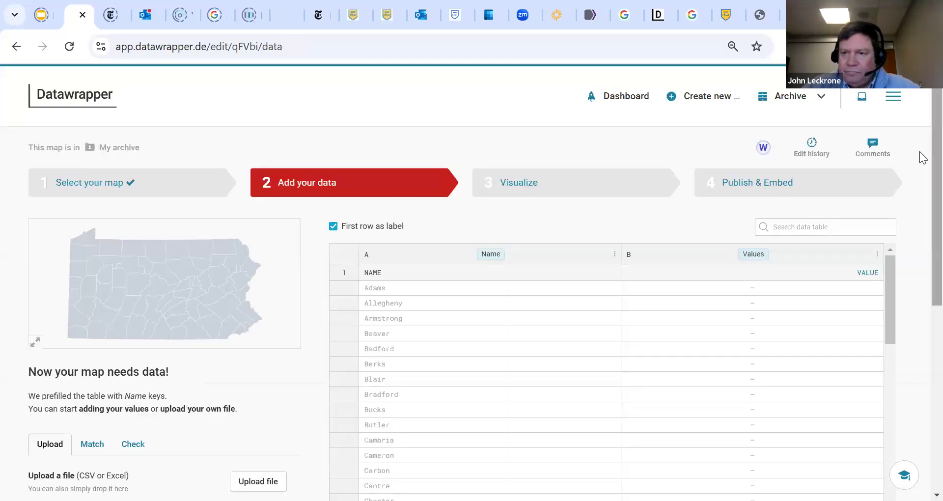
# Paste the copied County and % College Degree data, import it into the table, and review its rows
pyautogui.scroll(-5, 920, 214)
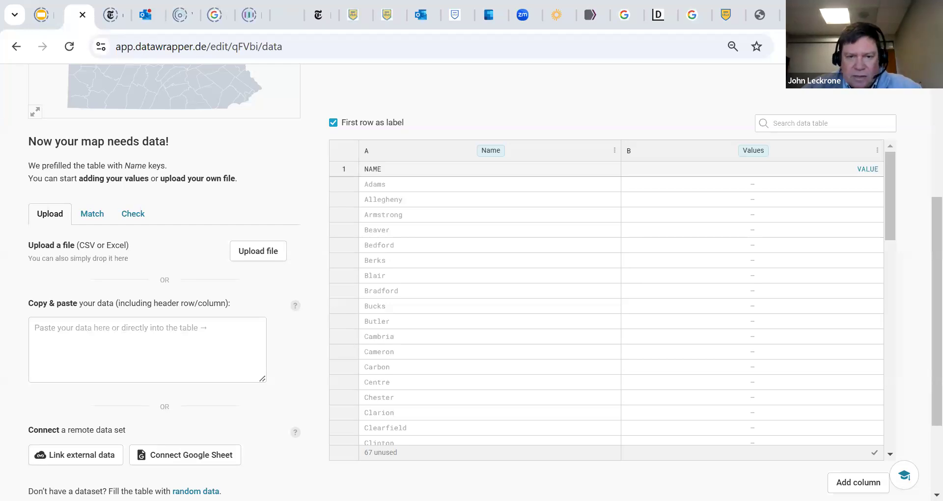
pyautogui.click(97, 326)
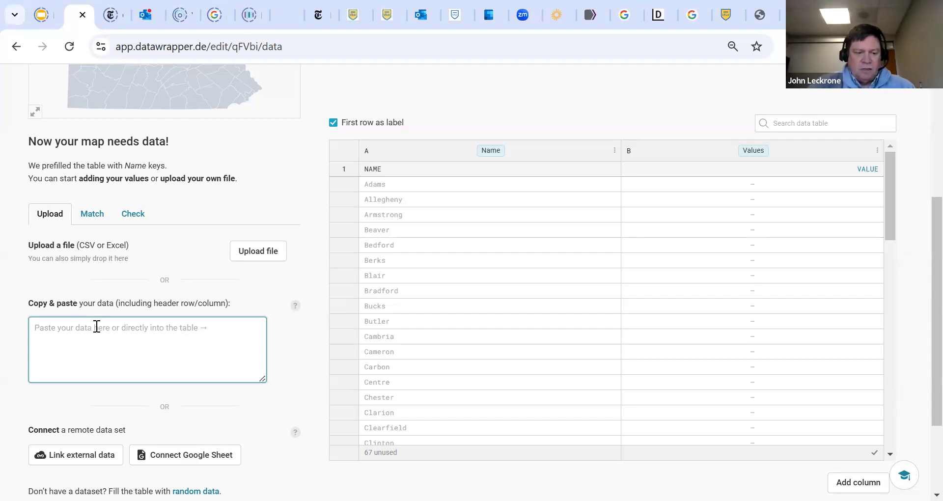
pyautogui.hotkey('ctrl', 'v')
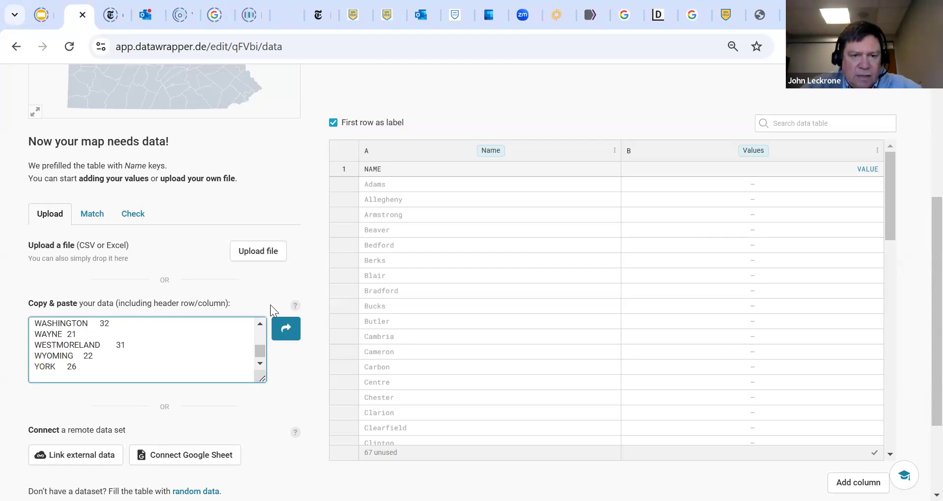
pyautogui.click(282, 330)
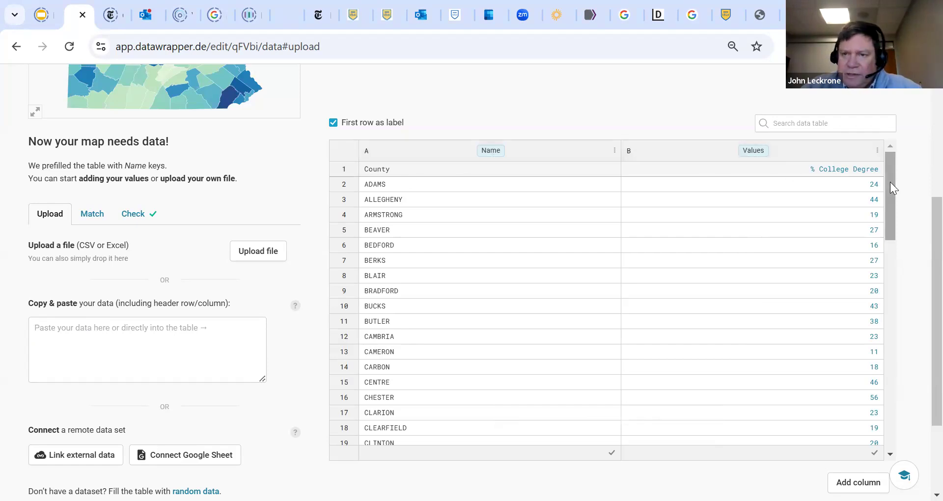
pyautogui.moveTo(890, 182); pyautogui.dragTo(905, 446)
pyautogui.moveTo(888, 373); pyautogui.dragTo(900, 137)
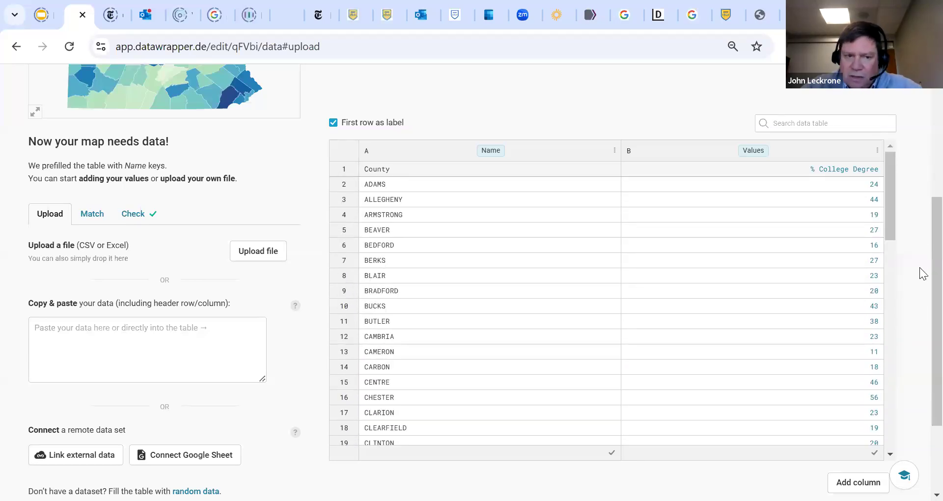
# Accept the column matching, review the data check, and continue to visualizing the map
pyautogui.scroll(-3, 919, 295)
pyautogui.click(107, 425)
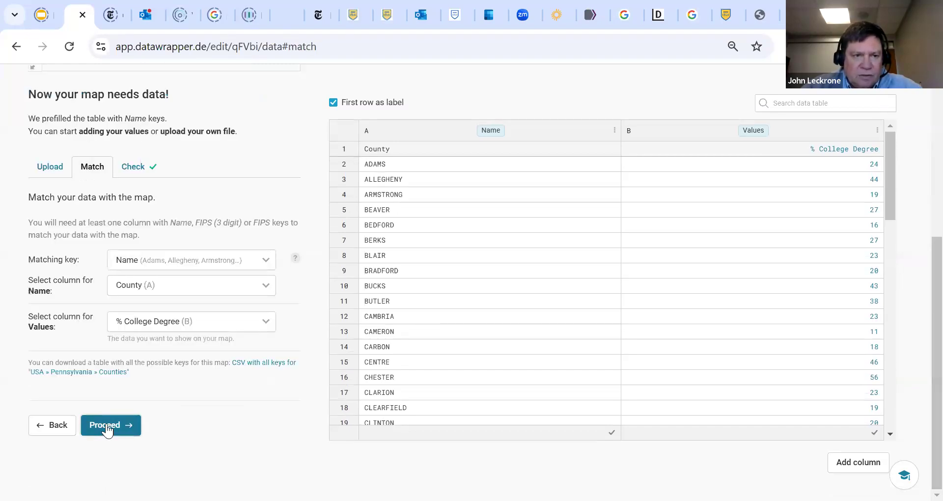
pyautogui.click(107, 425)
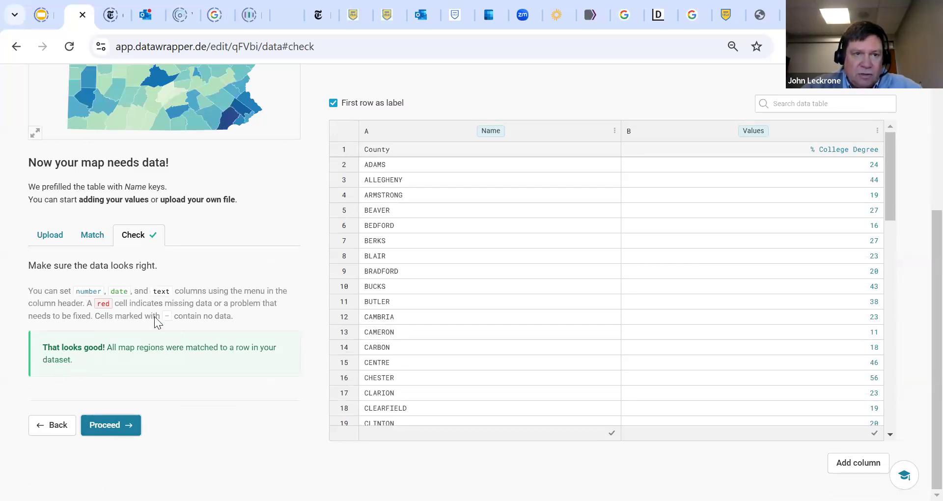
pyautogui.click(403, 396)
pyautogui.click(115, 422)
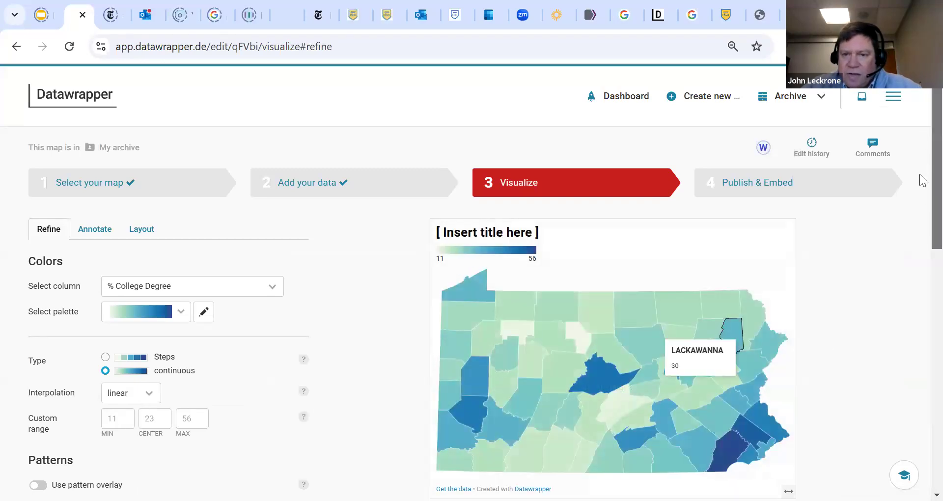
# Try the yellow-to-purple and yellow-to-green palettes on the map, and return to the green-to-blue palette
pyautogui.scroll(-2, 922, 180)
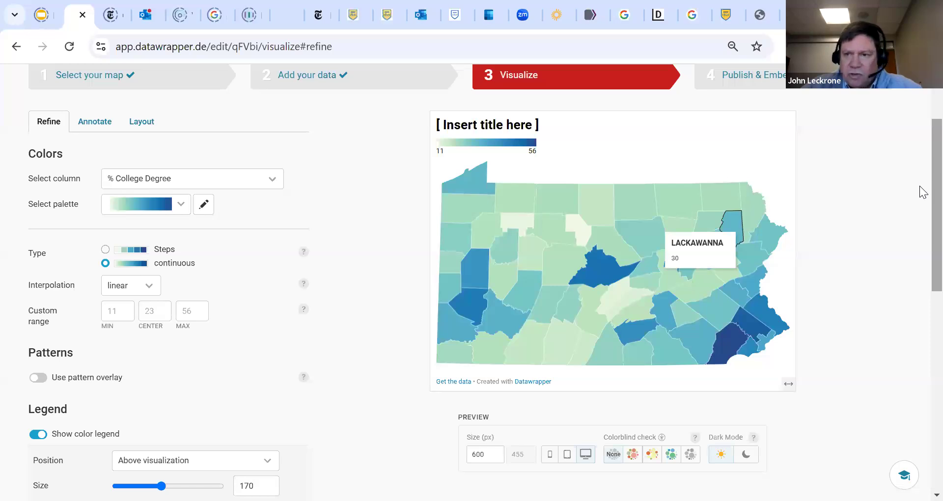
pyautogui.scroll(2, 919, 178)
pyautogui.scroll(-2, 921, 186)
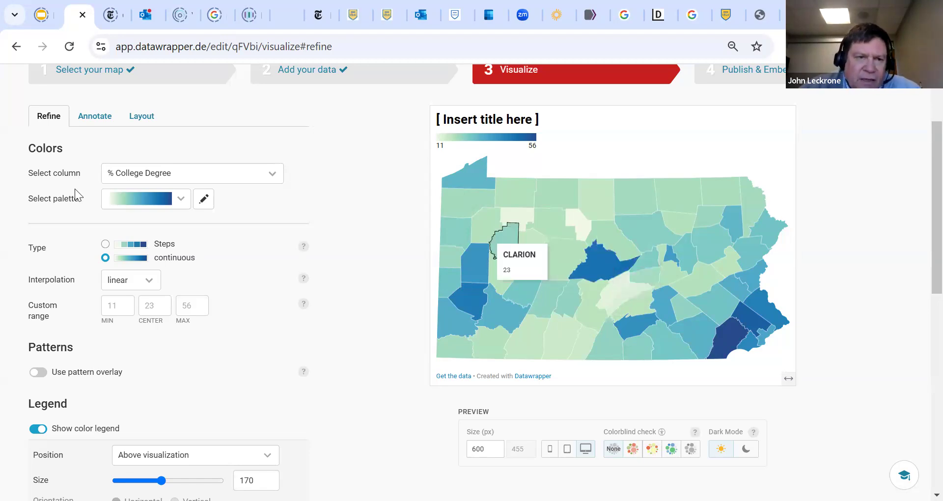
pyautogui.click(181, 200)
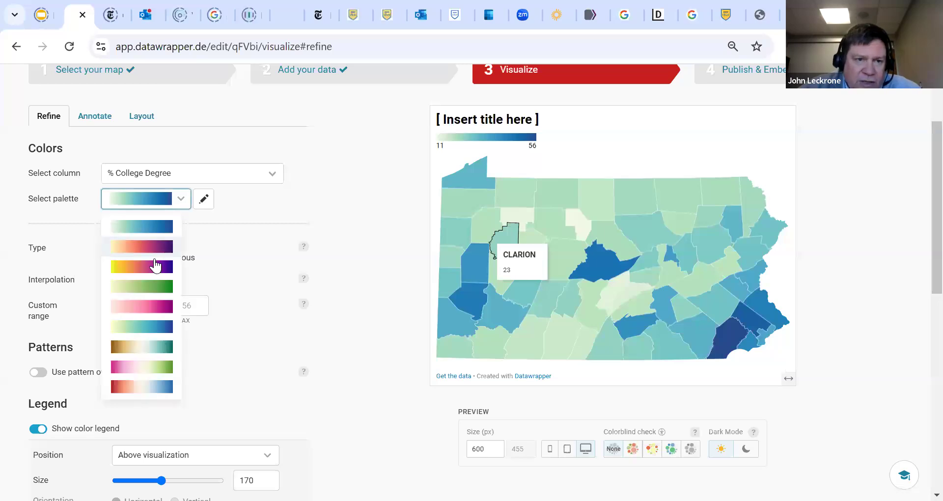
pyautogui.click(157, 249)
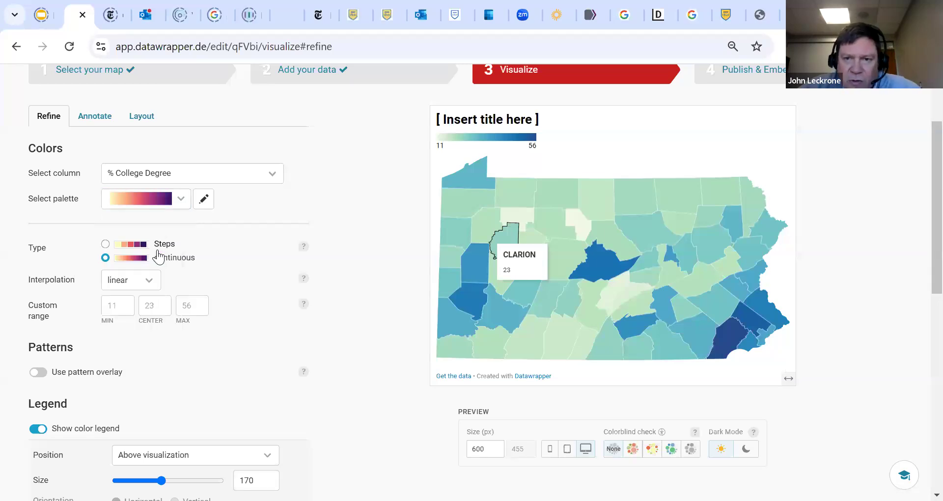
pyautogui.click(179, 203)
pyautogui.click(167, 290)
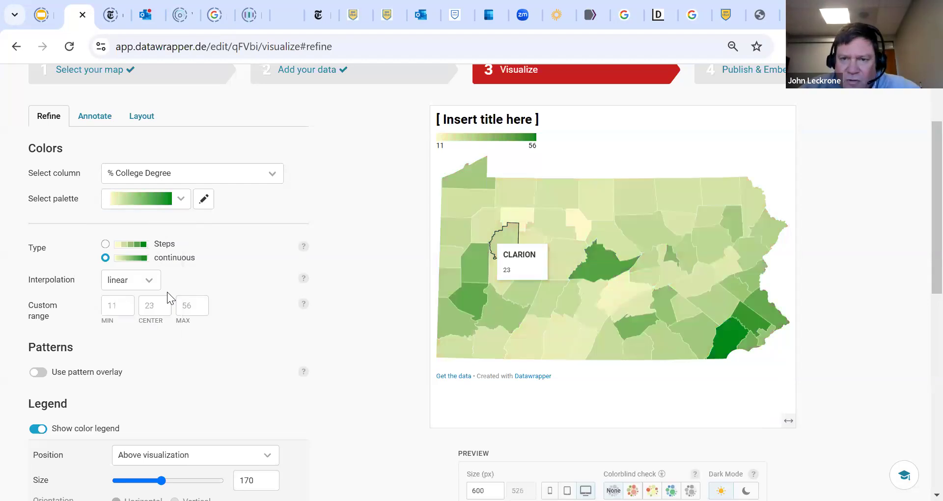
pyautogui.click(181, 200)
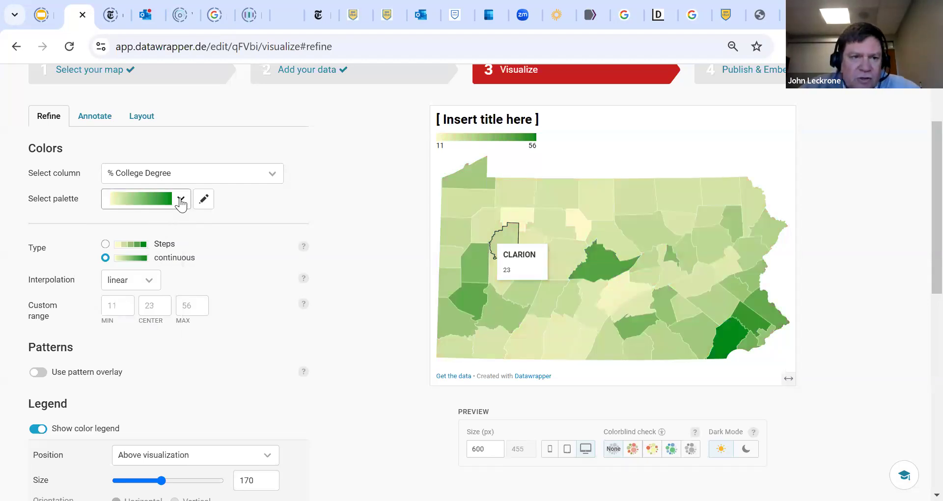
pyautogui.click(164, 228)
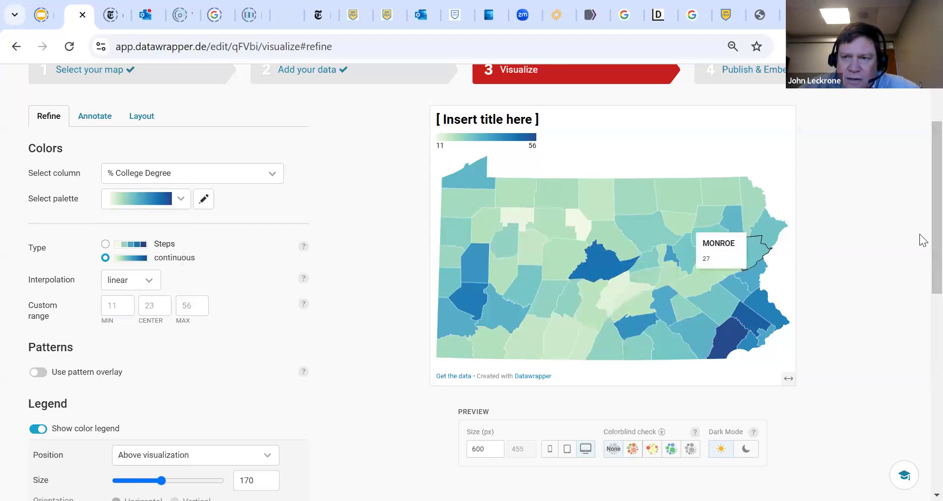
# Move on to the annotation settings and replace the placeholder title with "College Education by County, Pennsylvania"
pyautogui.moveTo(936, 231); pyautogui.dragTo(920, 421)
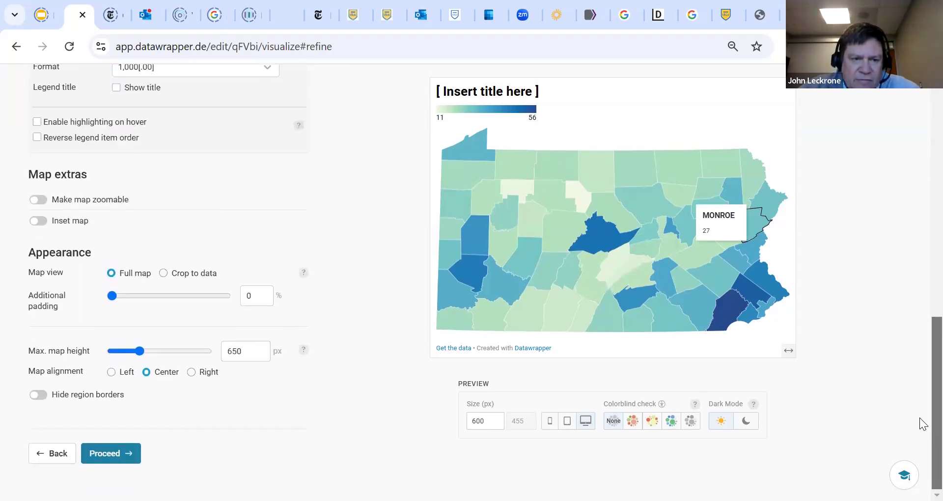
pyautogui.click(111, 457)
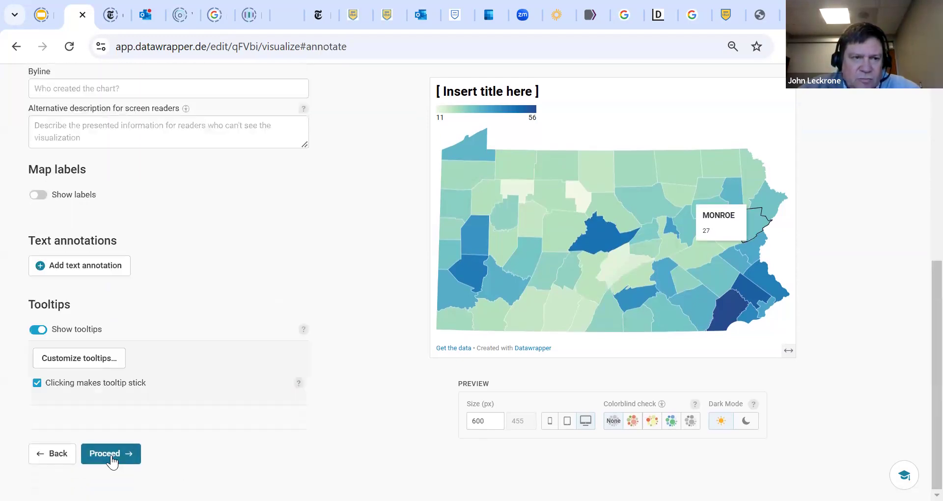
pyautogui.moveTo(920, 307); pyautogui.dragTo(920, 164)
pyautogui.click(249, 203)
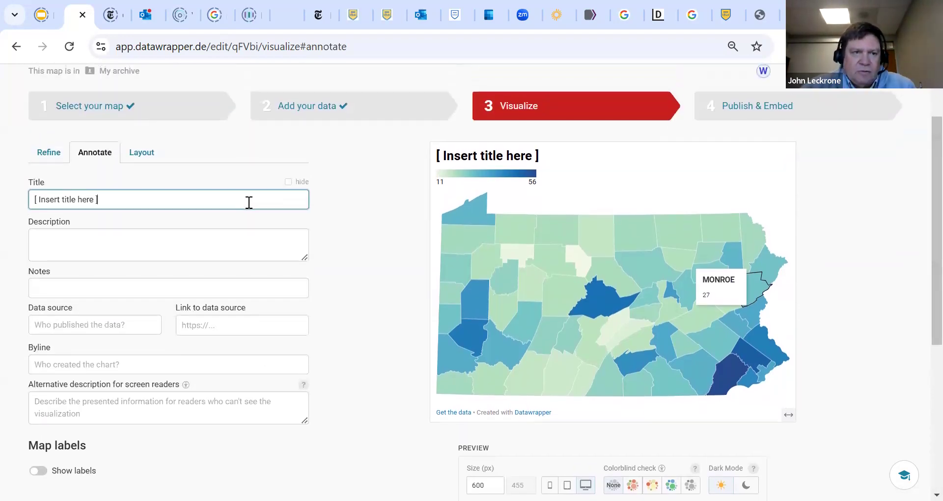
pyautogui.press('BackSpace')
pyautogui.press('BackSpace')
pyautogui.press('BackSpace')
pyautogui.press('BackSpace')
pyautogui.press('BackSpace')
pyautogui.press('BackSpace')
pyautogui.press('BackSpace')
pyautogui.press('BackSpace')
pyautogui.press('BackSpace')
pyautogui.press('BackSpace')
pyautogui.press('BackSpace')
pyautogui.press('BackSpace')
pyautogui.press('BackSpace')
pyautogui.press('BackSpace')
pyautogui.press('BackSpace')
pyautogui.press('BackSpace')
pyautogui.press('BackSpace')
pyautogui.press('BackSpace')
pyautogui.press('BackSpace')
pyautogui.press('BackSpace')
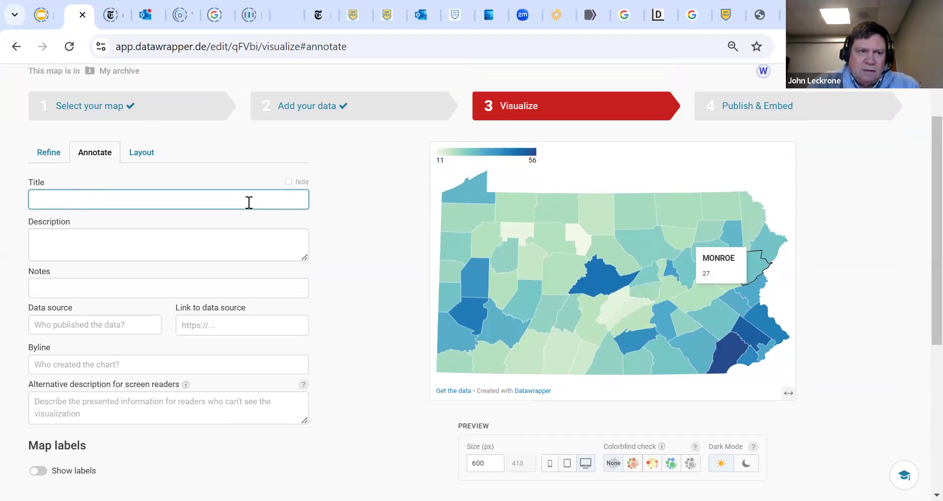
pyautogui.write('Co')
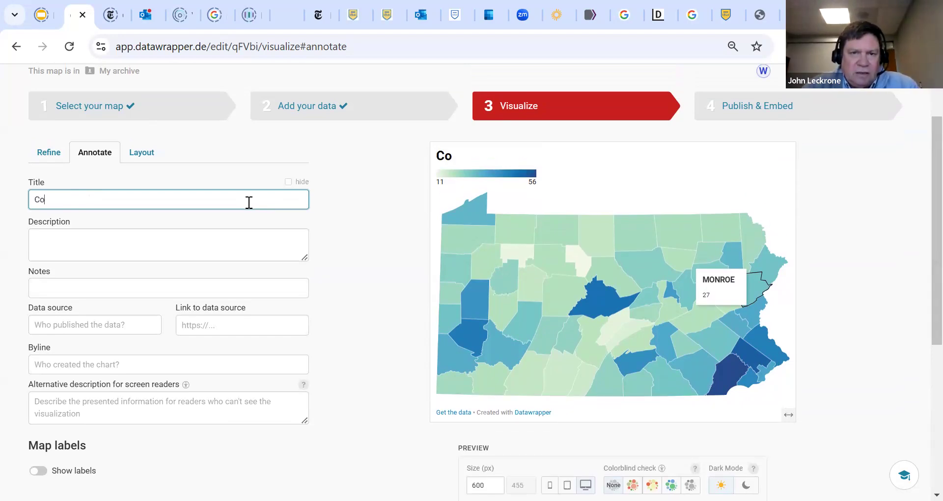
pyautogui.write('llege Education by County, Pennsylvania')
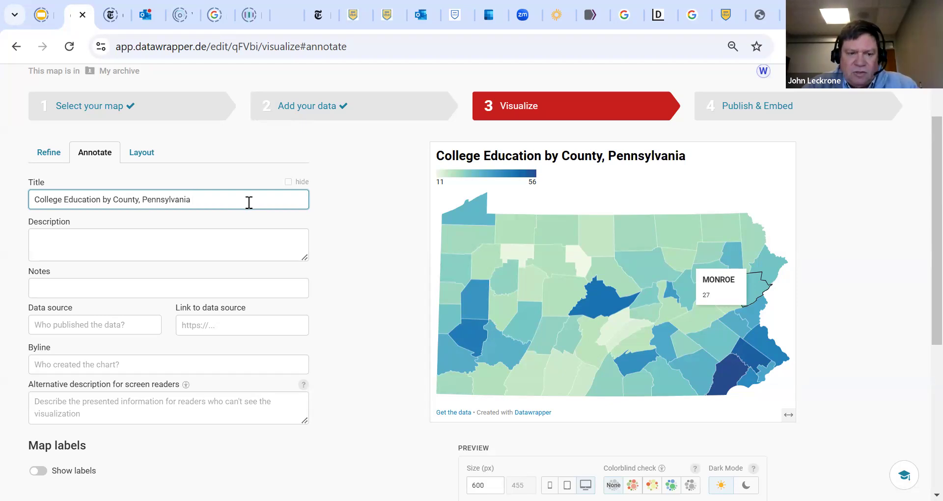
pyautogui.write(' (2022)')
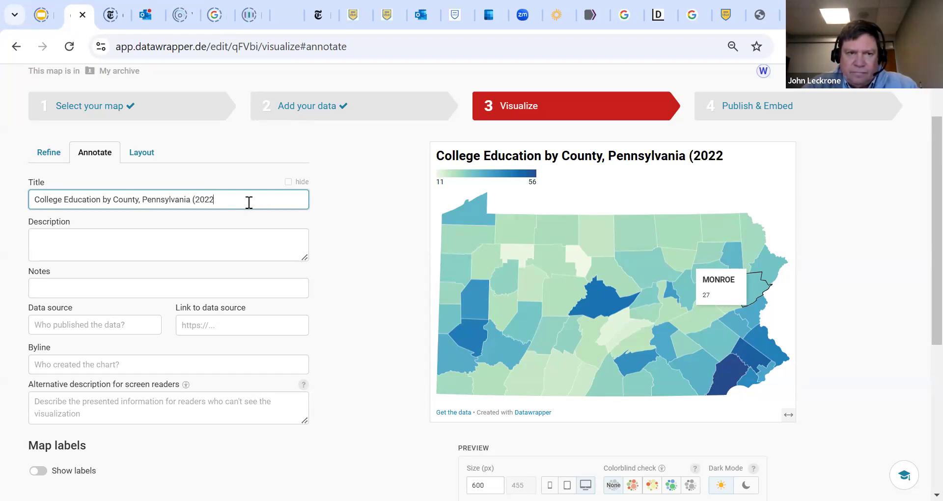
# Enter the map description "Percentage of County Population with a Bachelors Degree or Higher"
pyautogui.click(165, 239)
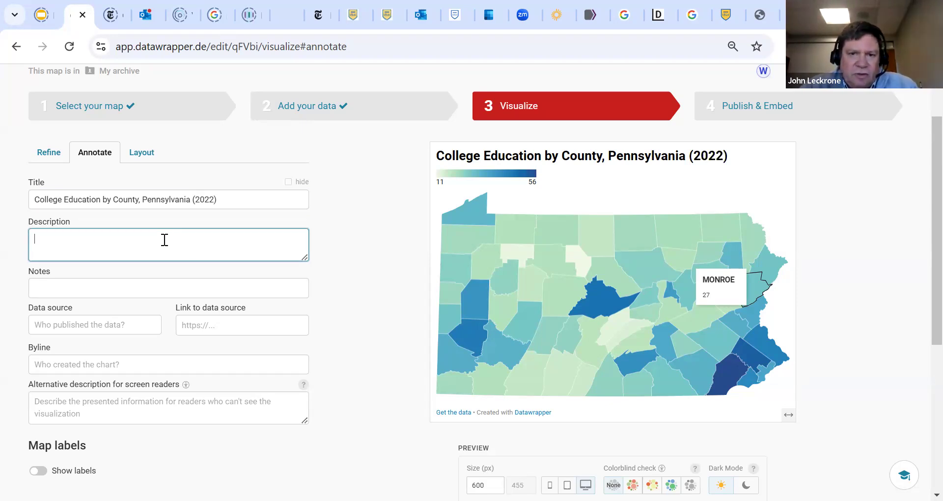
pyautogui.write('P')
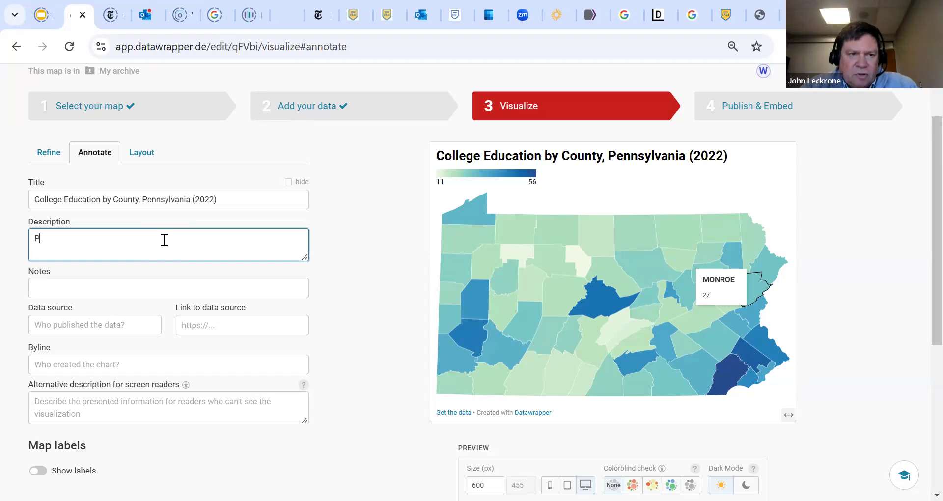
pyautogui.write('erce')
pyautogui.press('BackSpace')
pyautogui.write('entage of ')
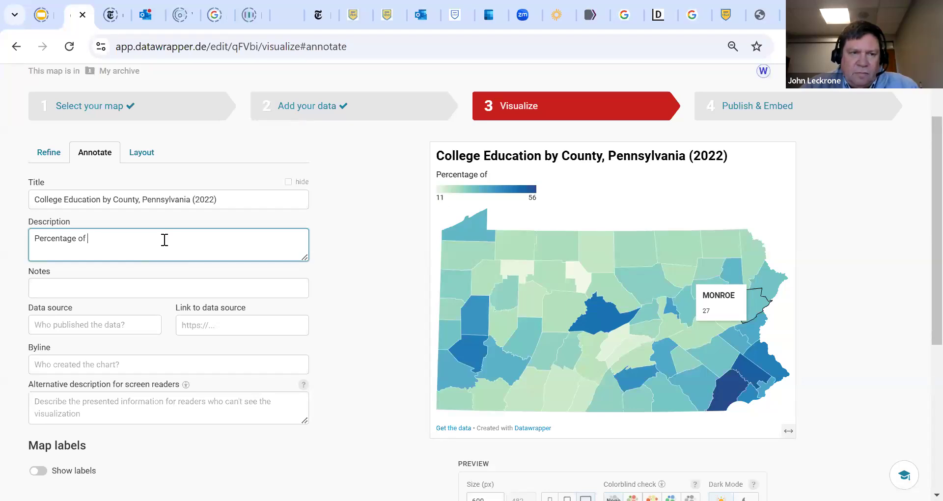
pyautogui.write('County Pop')
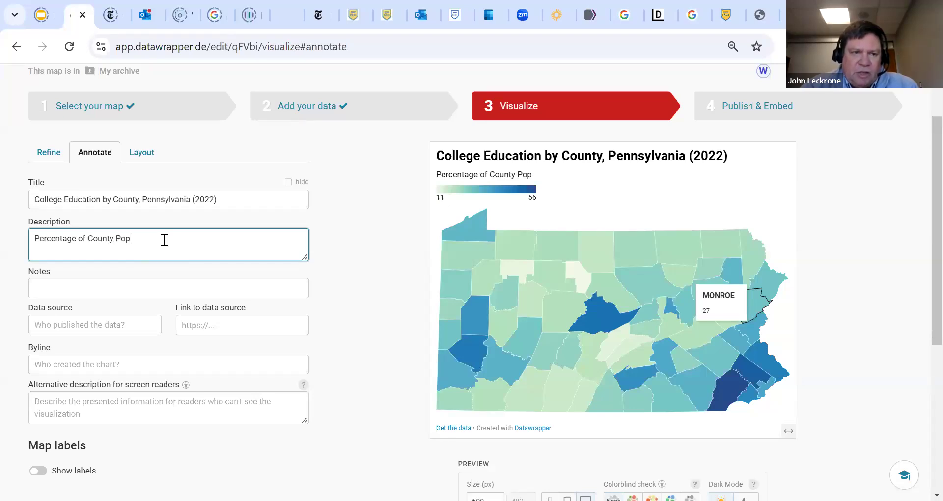
pyautogui.write('ulation with ')
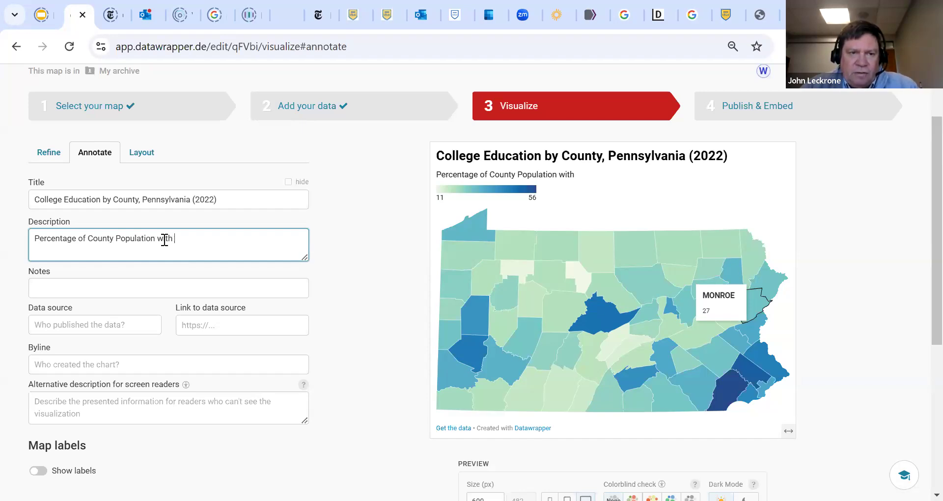
pyautogui.write('a Bachelors Degree')
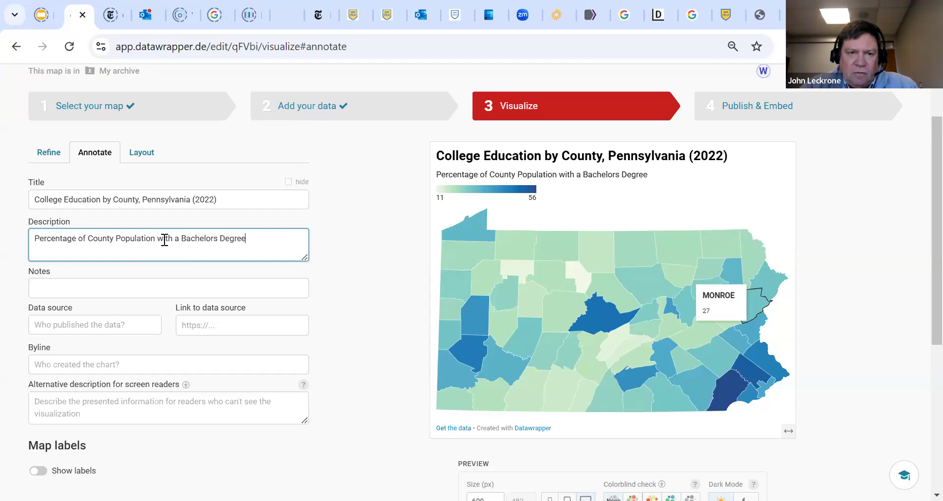
pyautogui.write(' or Higher')
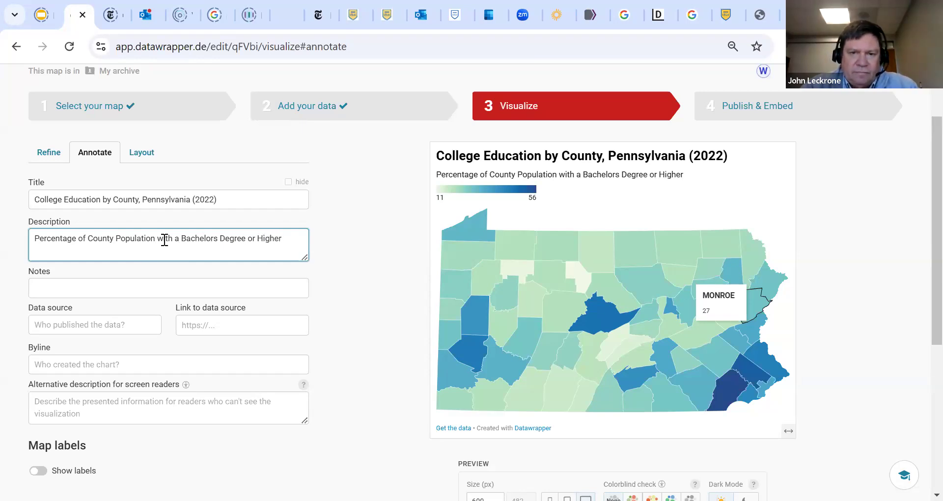
# Enter "PA Department of Education" as the map's data source
pyautogui.click(92, 319)
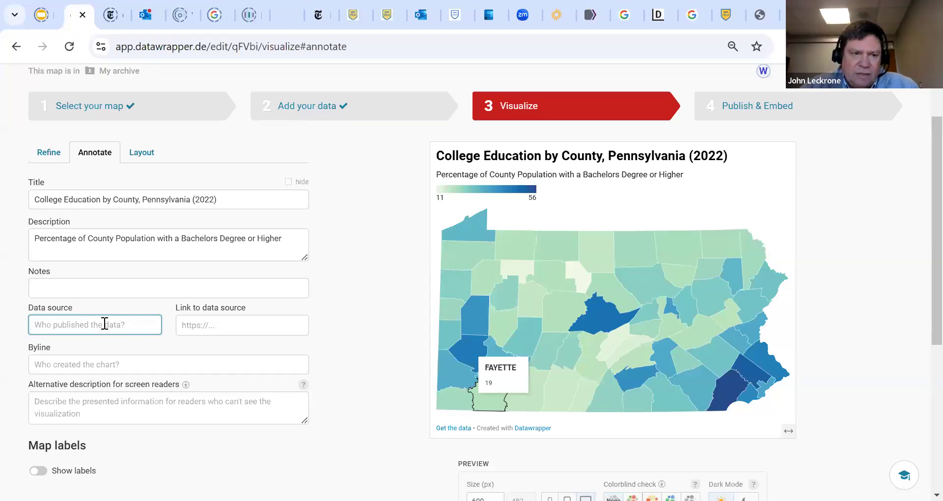
pyautogui.write('PA De')
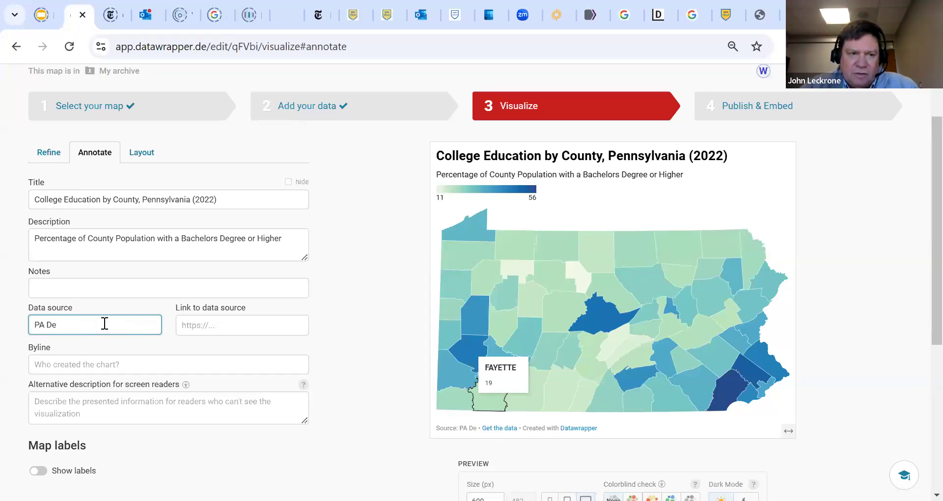
pyautogui.write('partment of Education')
pyautogui.press('Tab')
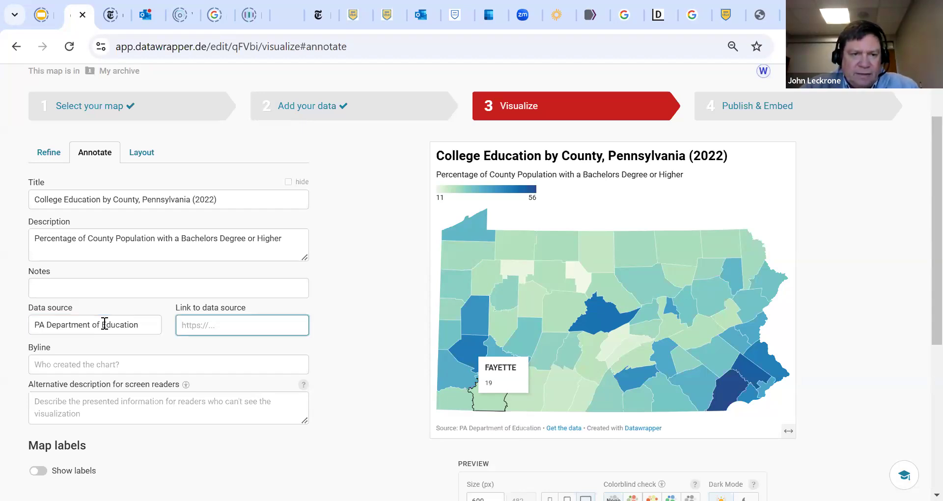
# Enter the map creator's full name in the byline
pyautogui.click(91, 361)
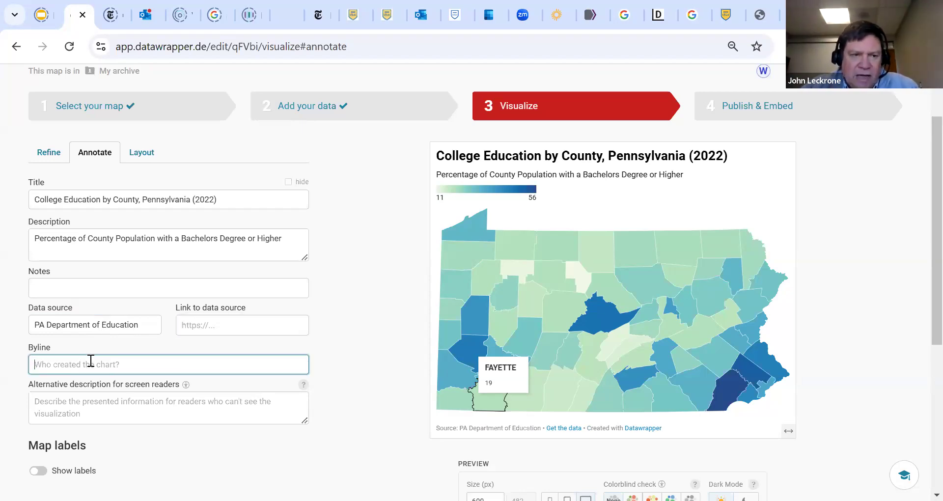
pyautogui.write('Wes Le')
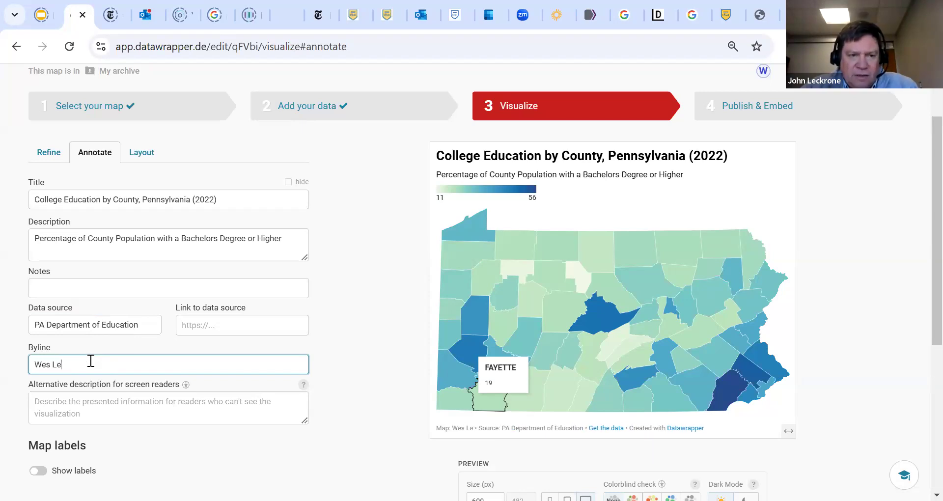
pyautogui.write('ckrone')
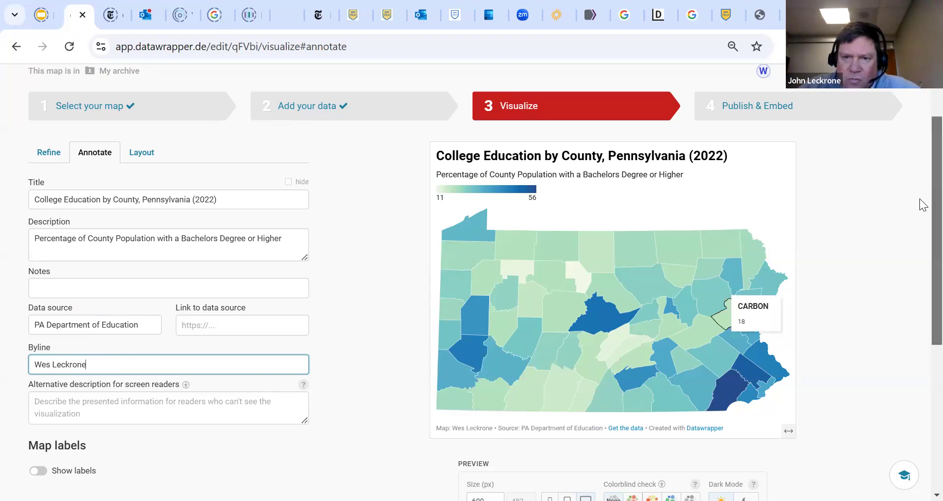
# Turn on place labels for the map, try a maximum of 21 places, and set the maximum to 9
pyautogui.scroll(-1, 923, 206)
pyautogui.click(47, 421)
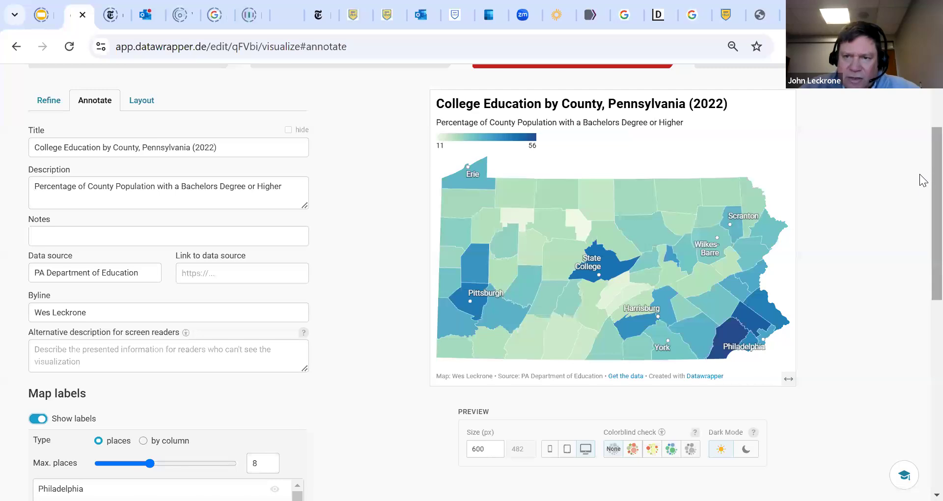
pyautogui.scroll(-2, 922, 211)
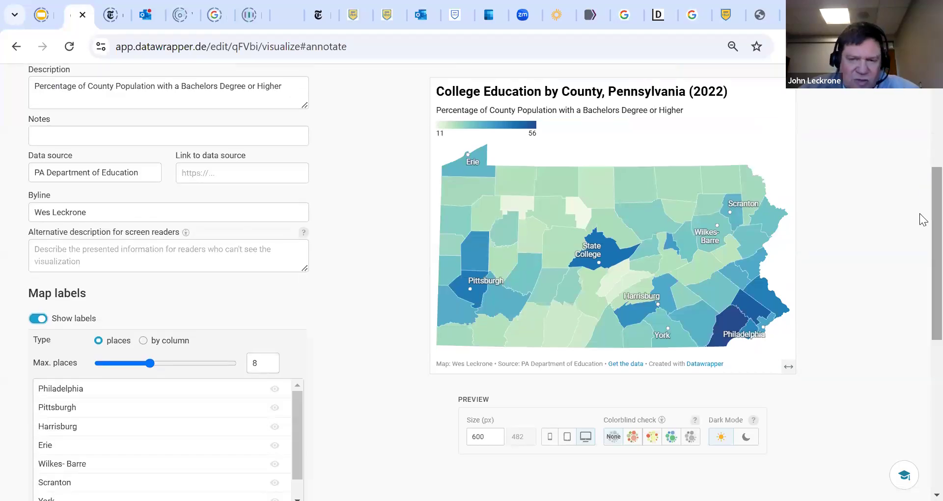
pyautogui.moveTo(150, 364); pyautogui.dragTo(237, 367)
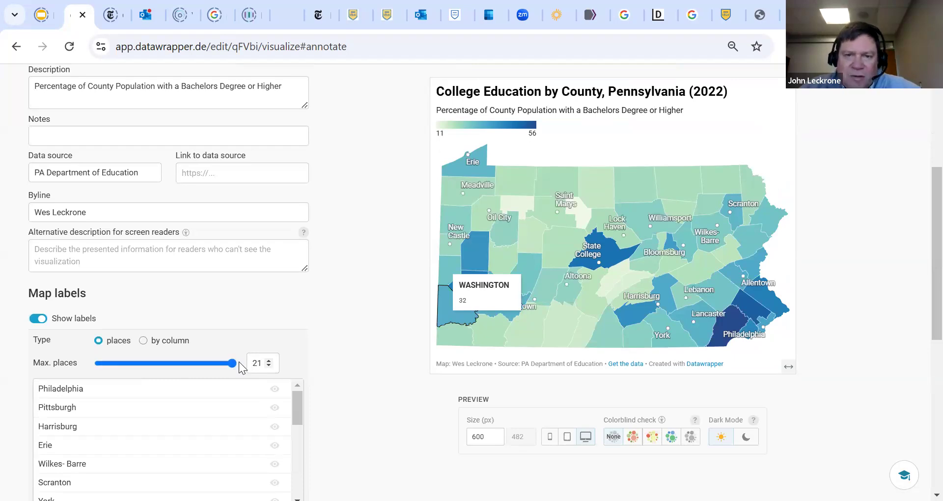
pyautogui.moveTo(233, 369); pyautogui.dragTo(155, 371)
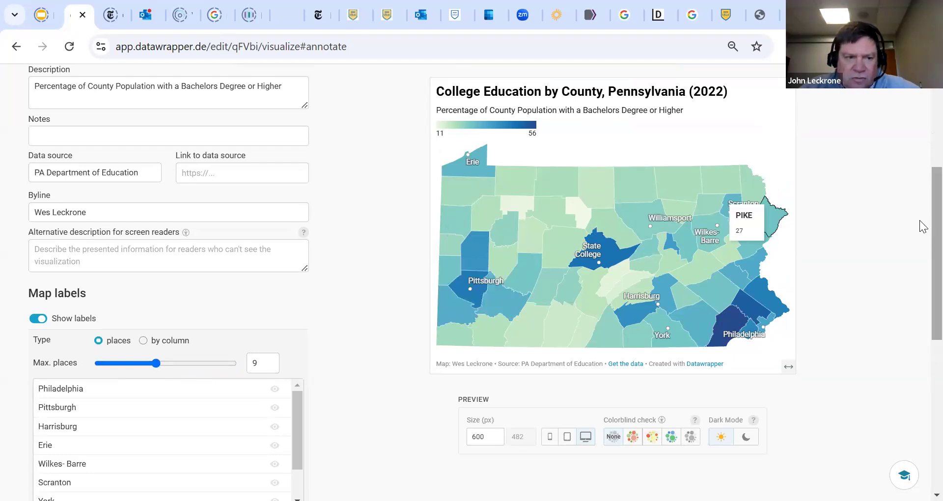
# Proceed through the layout settings without changing them and go on to the Publish & Embed stage
pyautogui.scroll(-3, 922, 332)
pyautogui.scroll(-5, 922, 331)
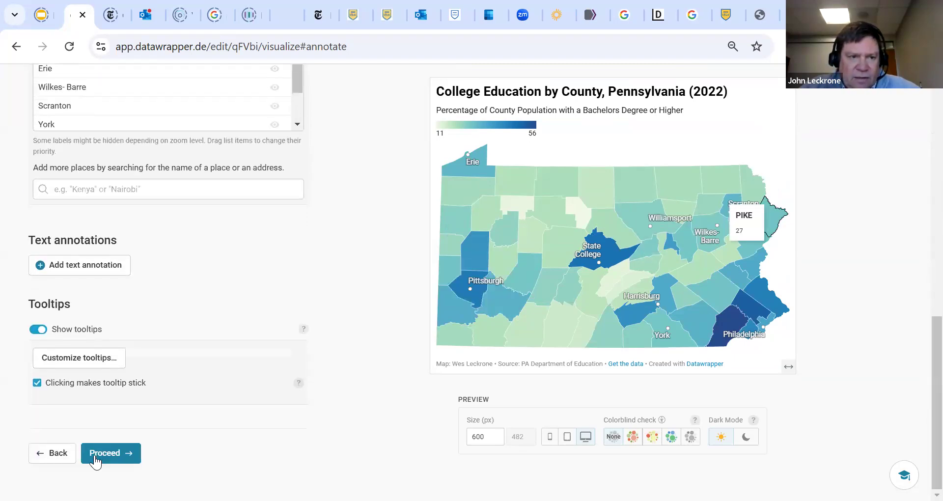
pyautogui.click(117, 453)
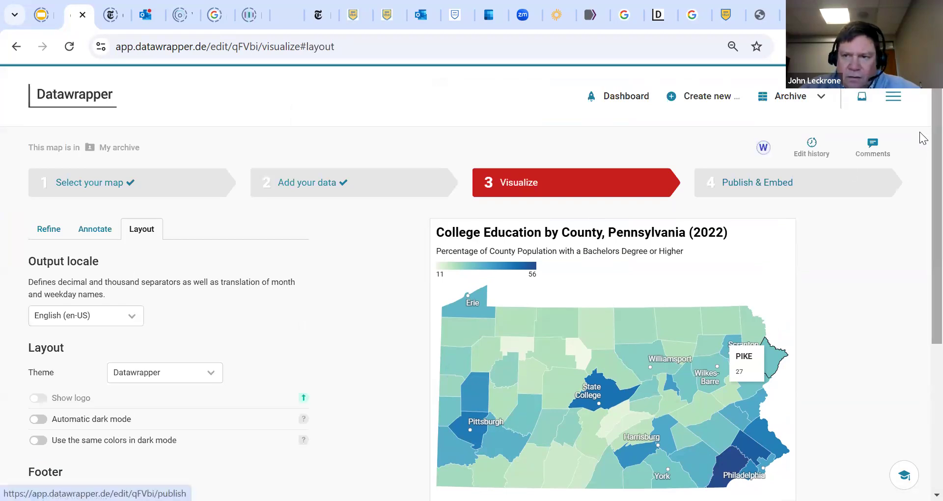
pyautogui.scroll(-3, 918, 207)
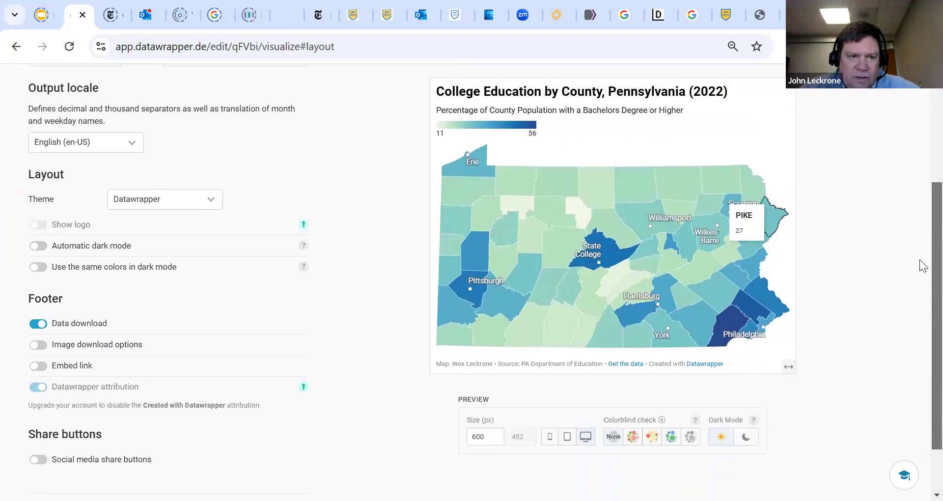
pyautogui.scroll(-2, 922, 265)
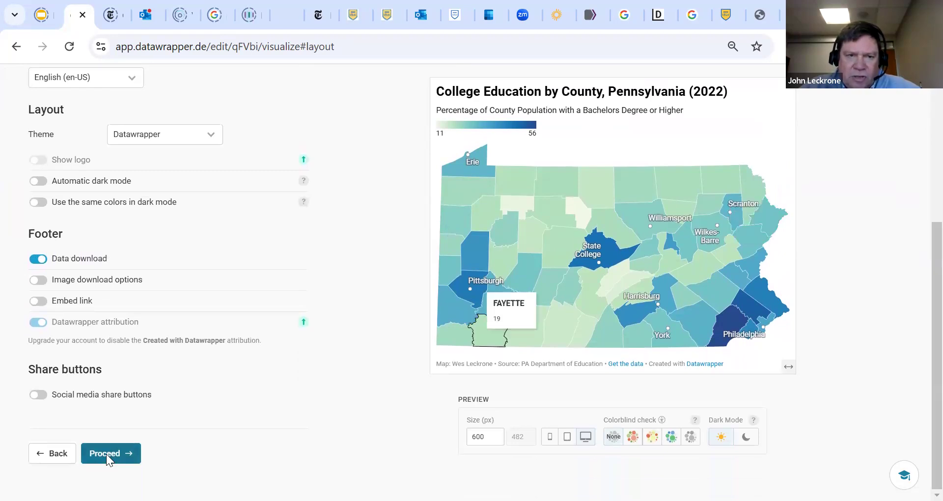
pyautogui.click(106, 454)
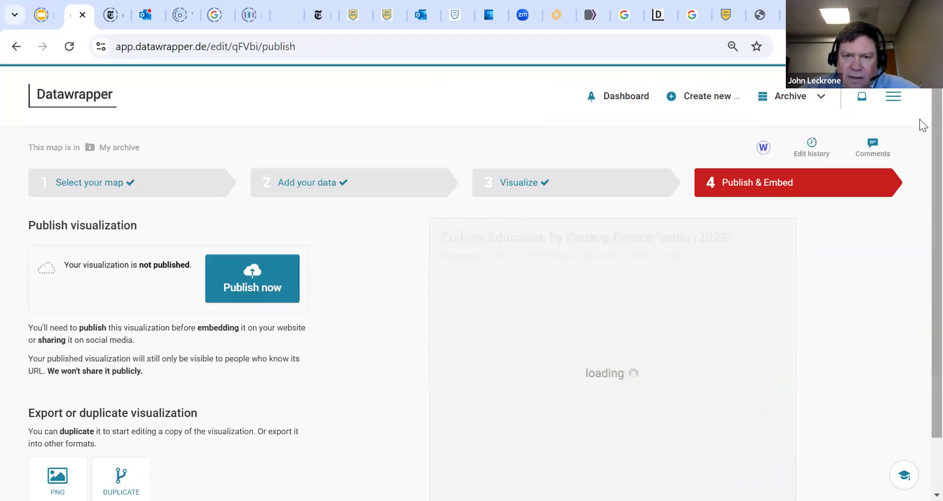
# Review the finished map on the publishing page and publish it
pyautogui.scroll(-1, 922, 143)
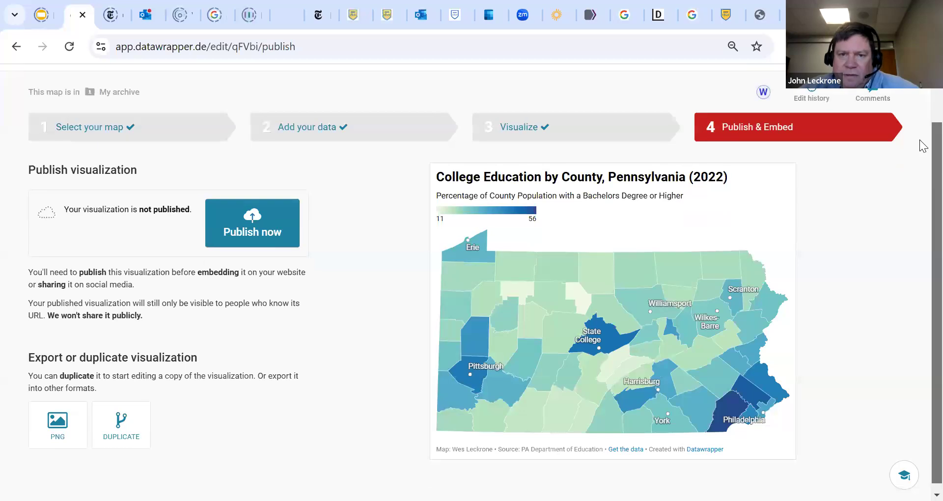
pyautogui.scroll(-1, 923, 155)
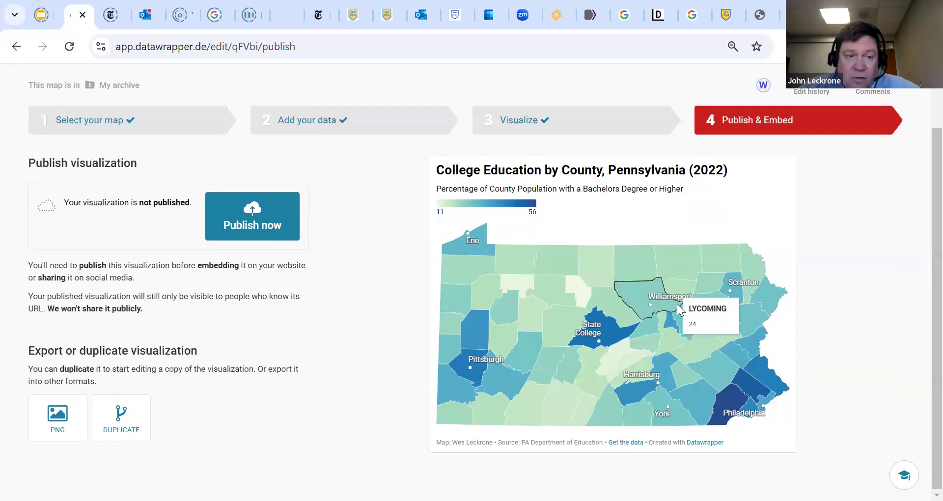
pyautogui.scroll(2, 920, 280)
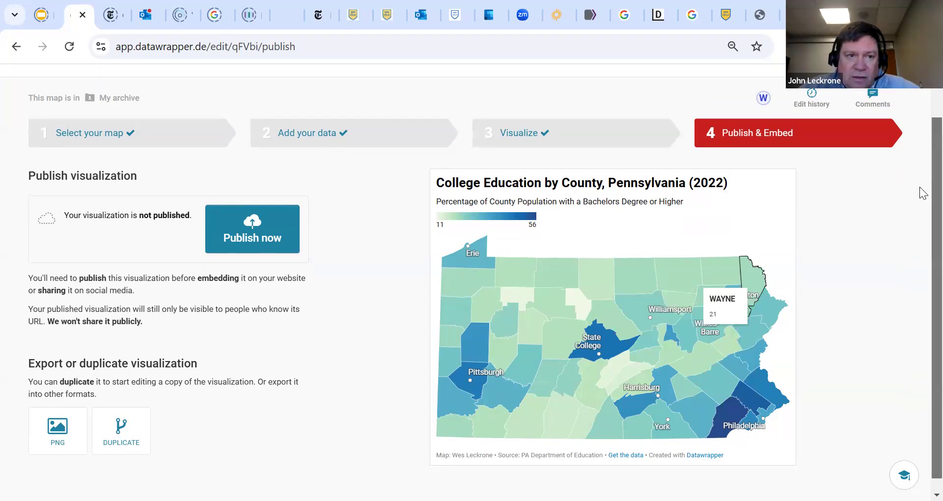
pyautogui.scroll(-2, 921, 290)
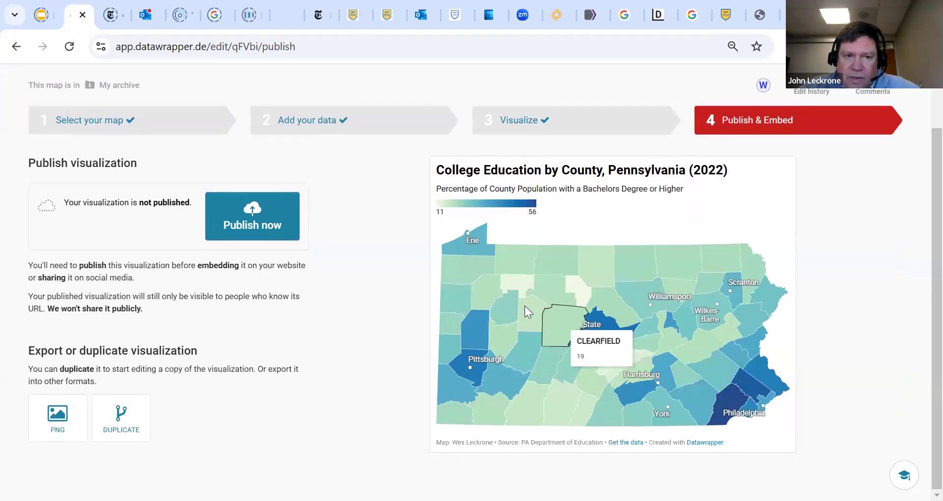
pyautogui.click(234, 226)
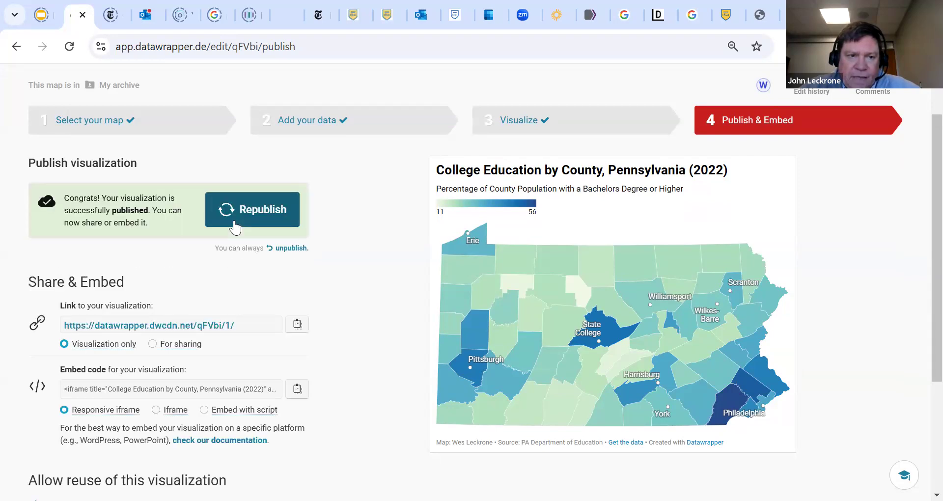
pyautogui.moveTo(255, 333)
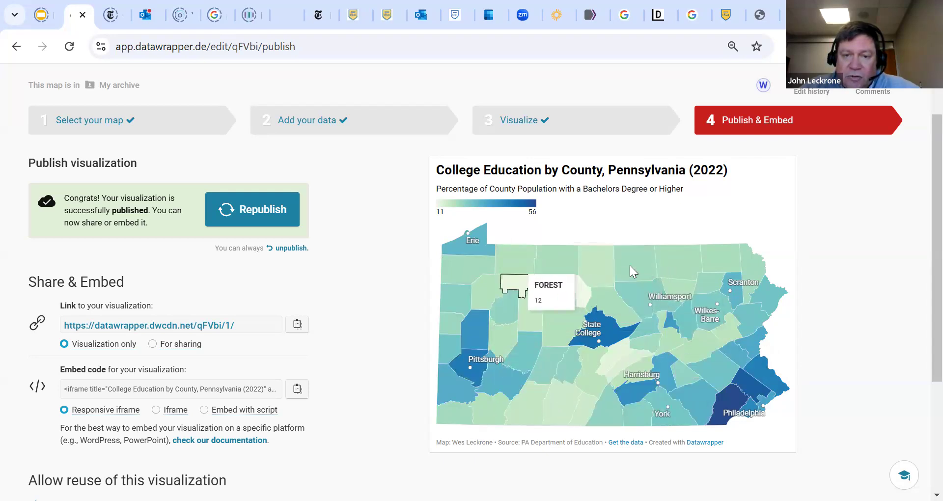
# Export the map as a static PNG image with full header and footer, download it and open the downloaded file
pyautogui.scroll(-3, 919, 255)
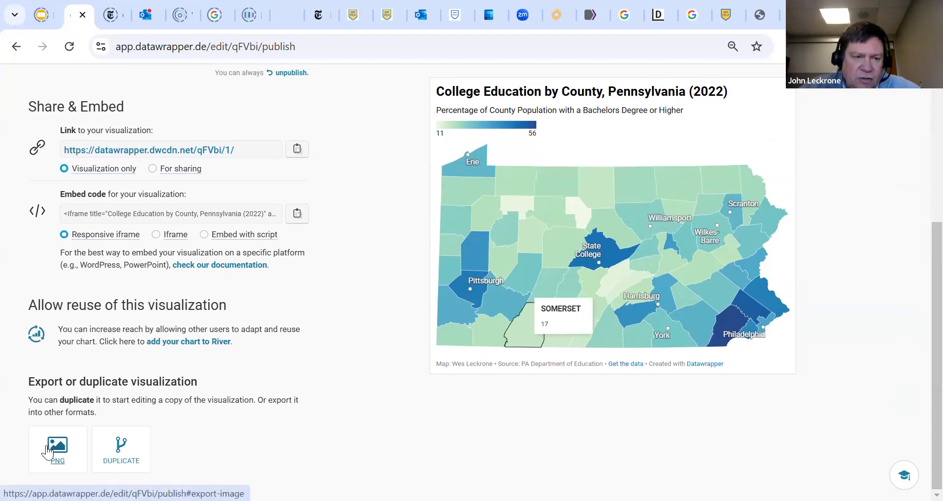
pyautogui.click(47, 451)
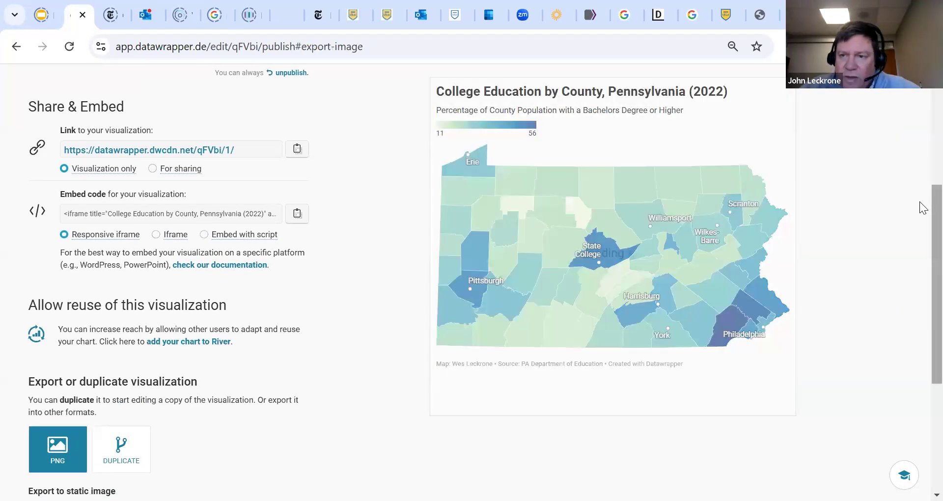
pyautogui.scroll(-4, 920, 270)
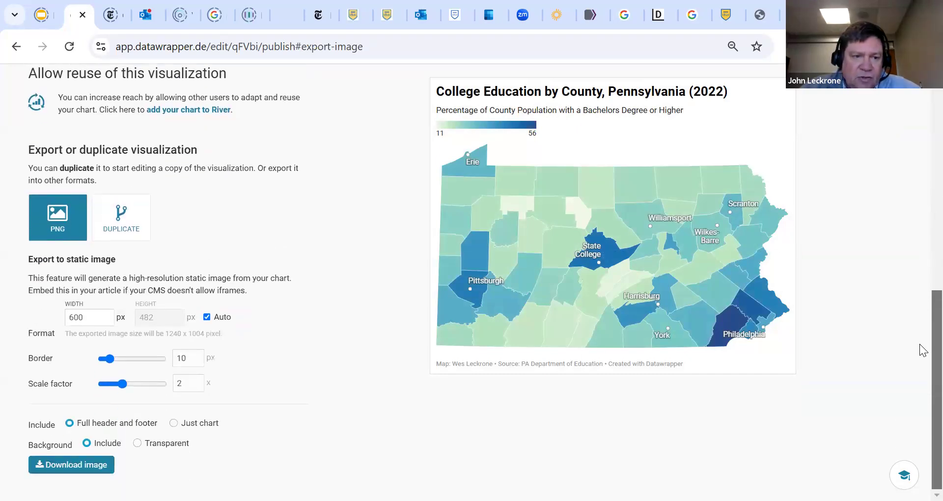
pyautogui.click(63, 466)
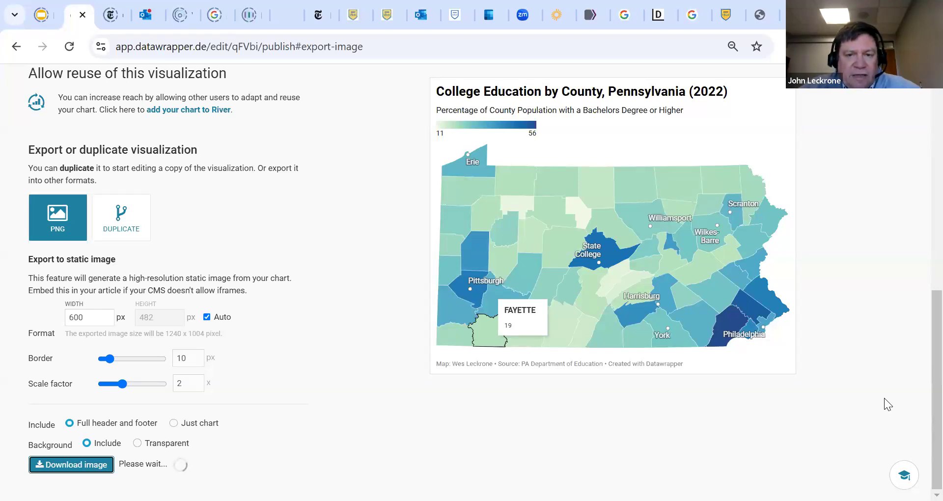
pyautogui.click(679, 70)
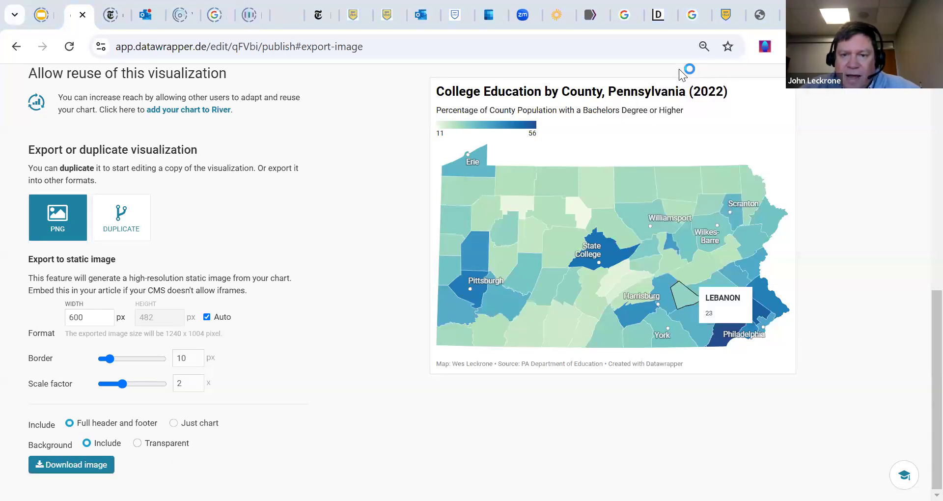